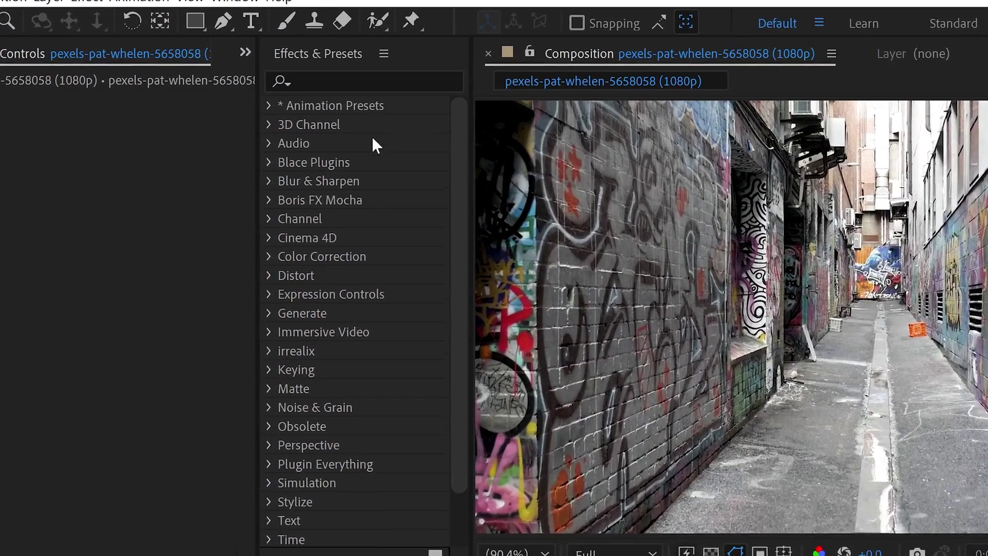
Find 3D Camera Tracker by searching '3d ca' and apply it to the alley footage layer.
{"action": "left_click", "coordinate": [253, 70]}
{"action": "type", "text": "3d ca"}
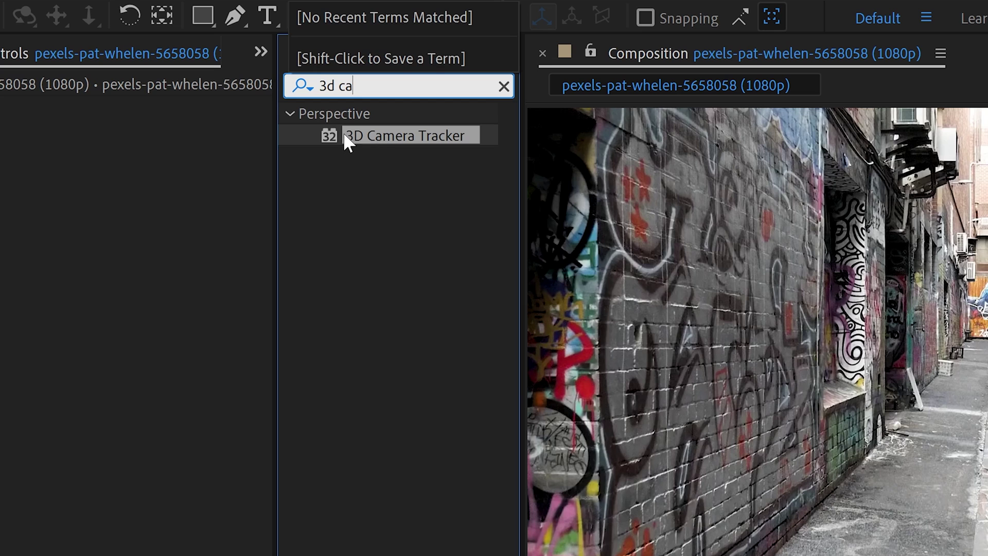
{"action": "left_click_drag", "start_coordinate": [357, 133], "coordinate": [291, 399]}
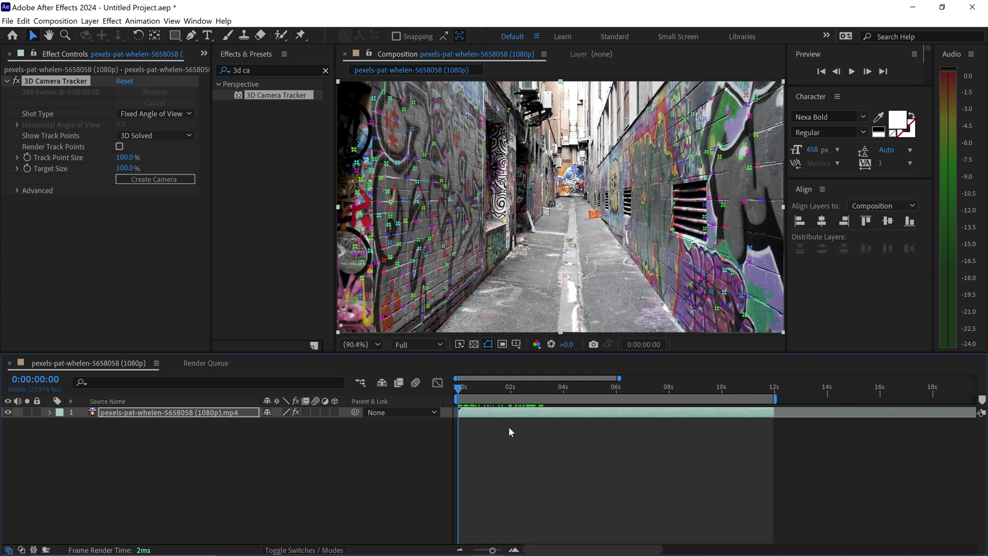
From the first frame, raise Track Point Size to about 191% and Target Size to about 228%.
{"action": "left_click_drag", "start_coordinate": [459, 389], "coordinate": [605, 408]}
{"action": "key", "text": "Home"}
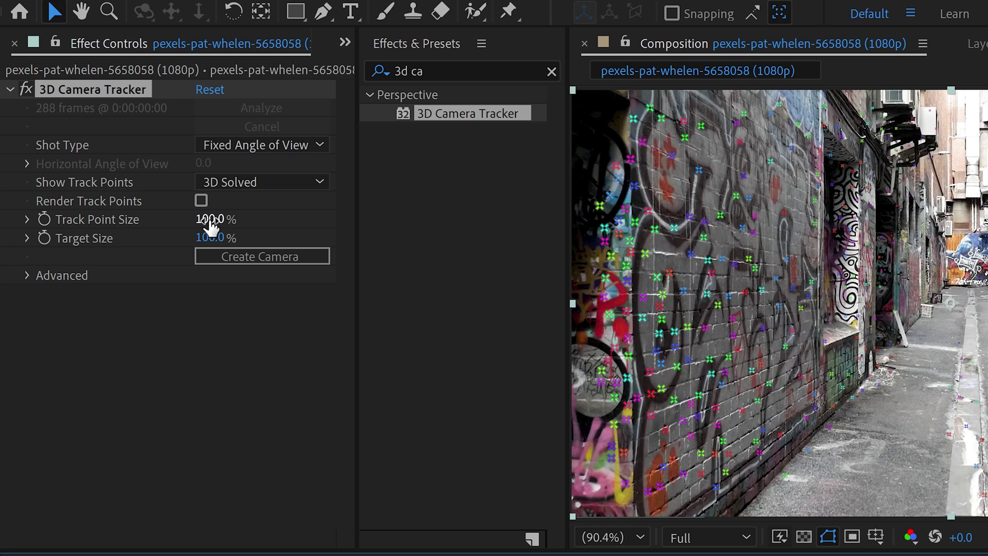
{"action": "left_click_drag", "start_coordinate": [210, 221], "coordinate": [305, 217]}
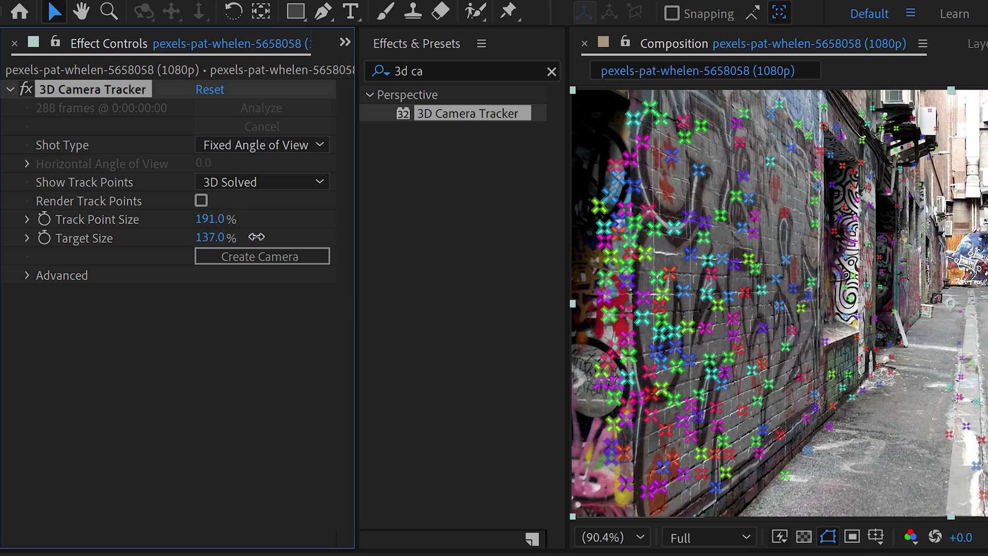
{"action": "left_click_drag", "start_coordinate": [257, 237], "coordinate": [260, 237]}
{"action": "left_click_drag", "start_coordinate": [206, 236], "coordinate": [216, 236]}
{"action": "left_click_drag", "start_coordinate": [224, 238], "coordinate": [235, 236]}
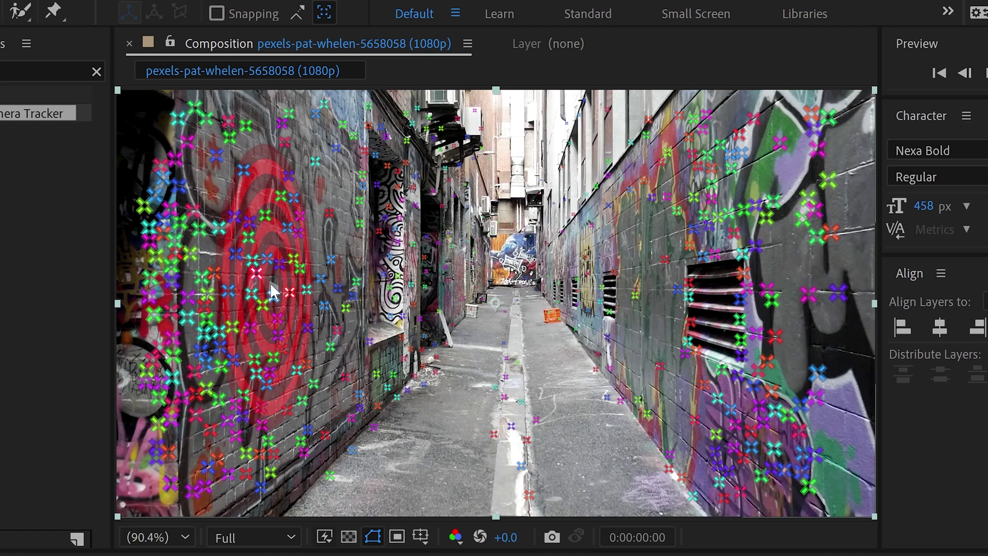
Create a solid and camera from three track points on the left alley wall.
{"action": "left_click", "coordinate": [272, 292]}
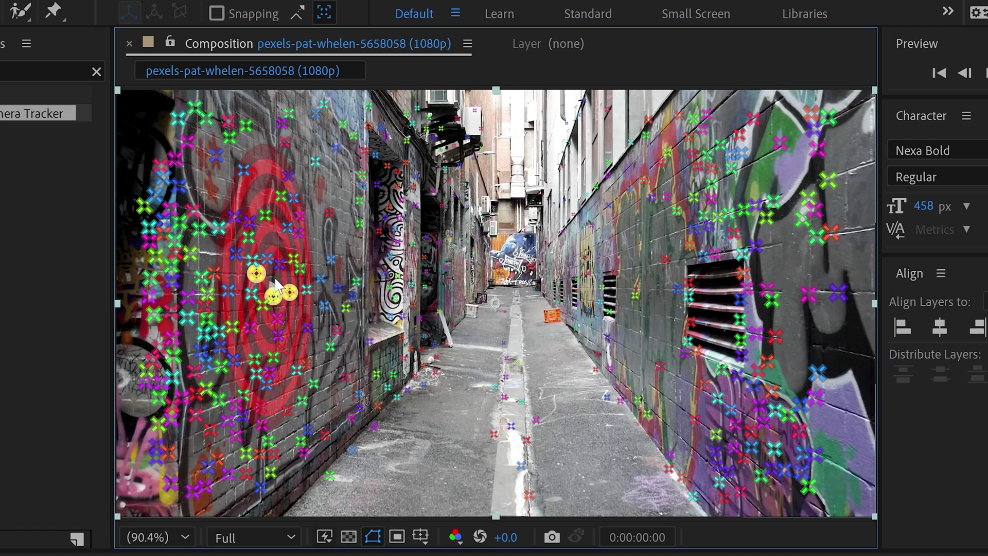
{"action": "right_click", "coordinate": [273, 282]}
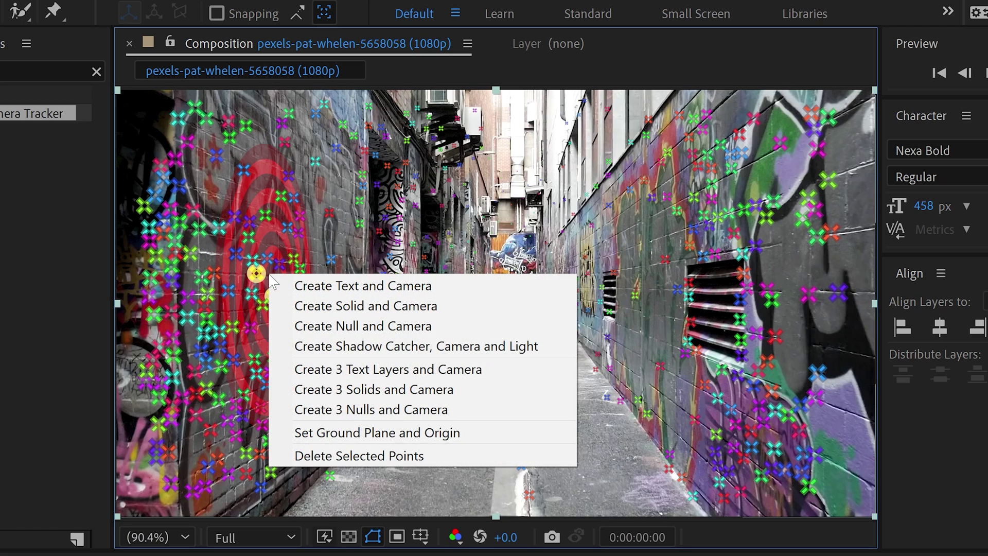
{"action": "left_click", "coordinate": [370, 309]}
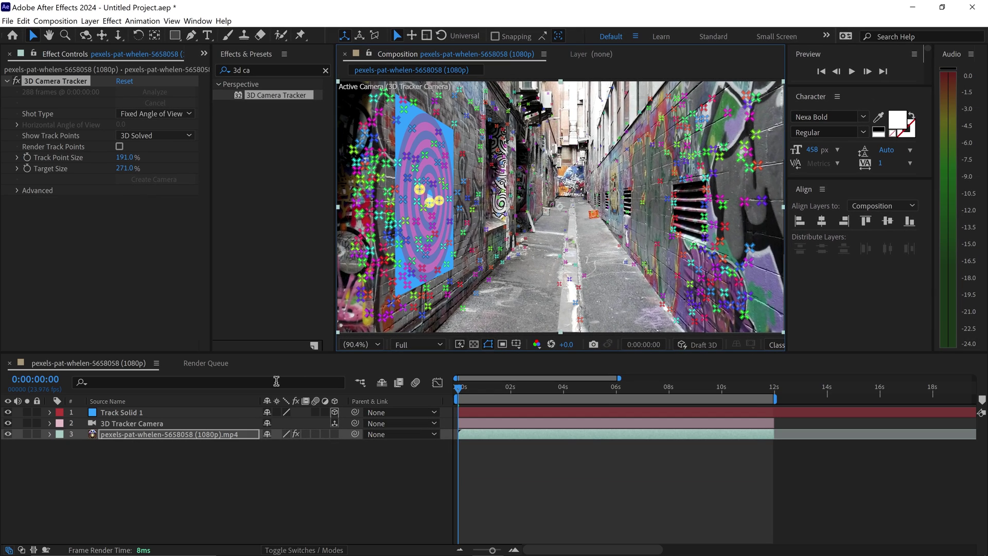
Move Track Solid 1 down the wall along its Y axis.
{"action": "left_click", "coordinate": [142, 413]}
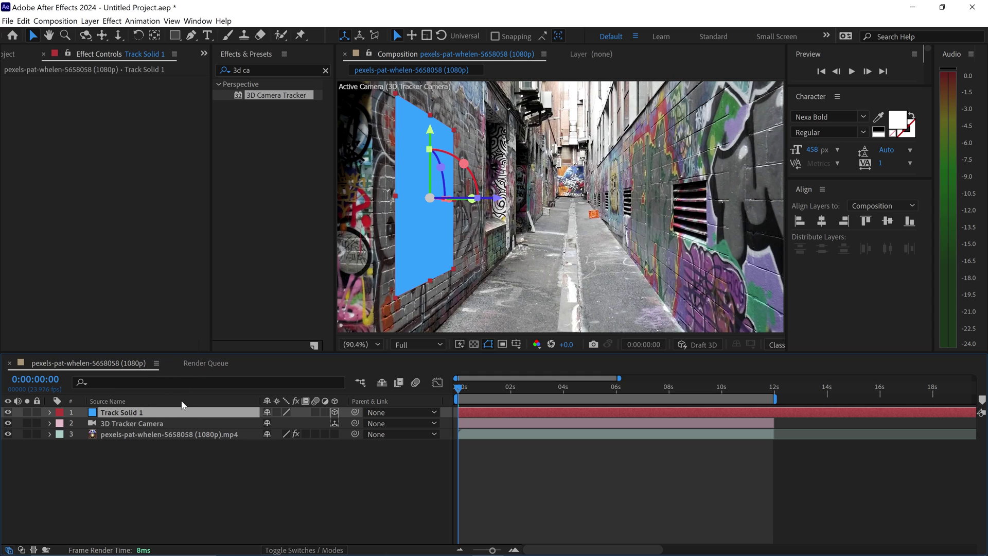
{"action": "mouse_move", "coordinate": [458, 389]}
{"action": "left_mouse_down"}
{"action": "mouse_move", "coordinate": [597, 400]}
{"action": "mouse_move", "coordinate": [451, 403]}
{"action": "left_mouse_up"}
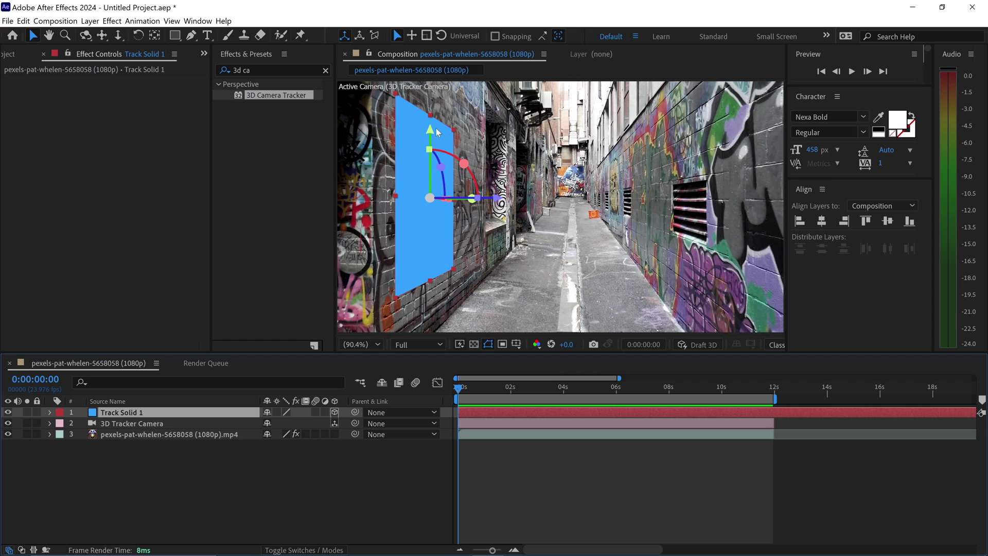
{"action": "left_click_drag", "start_coordinate": [432, 132], "coordinate": [446, 226]}
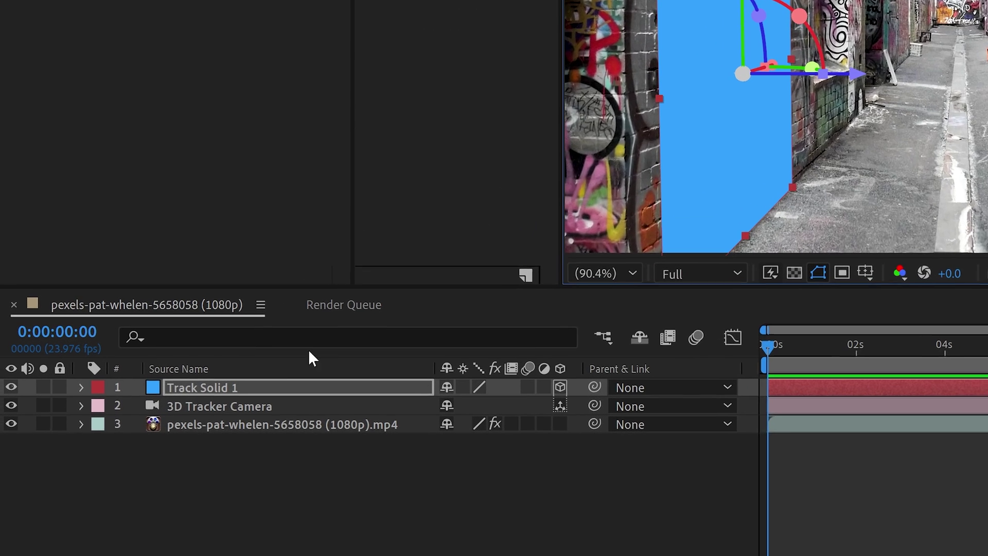
Pre-compose Track Solid 1 into a new composition named 'tracked video and picture'.
{"action": "right_click", "coordinate": [243, 386]}
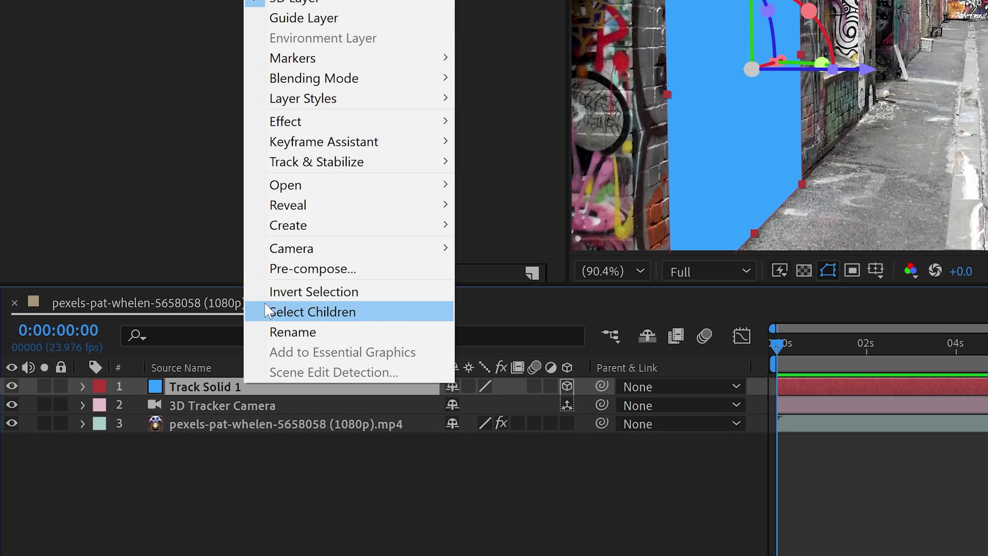
{"action": "left_click", "coordinate": [302, 269]}
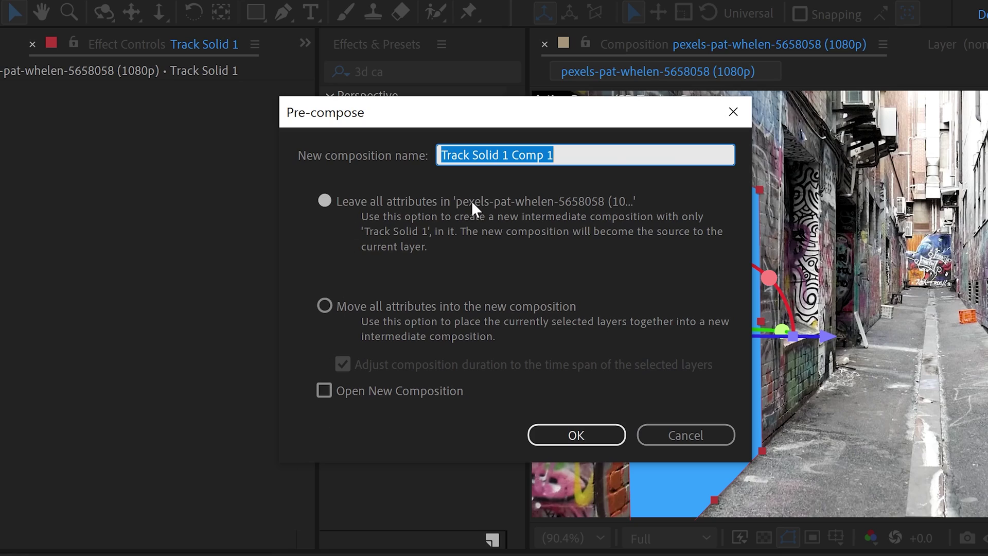
{"action": "key", "text": "BackSpace"}
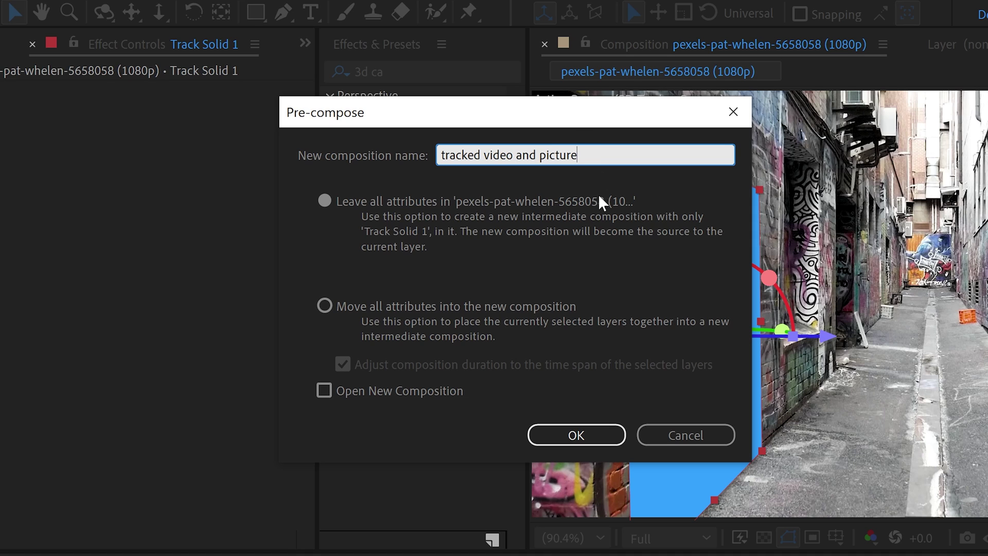
{"action": "left_click", "coordinate": [555, 434]}
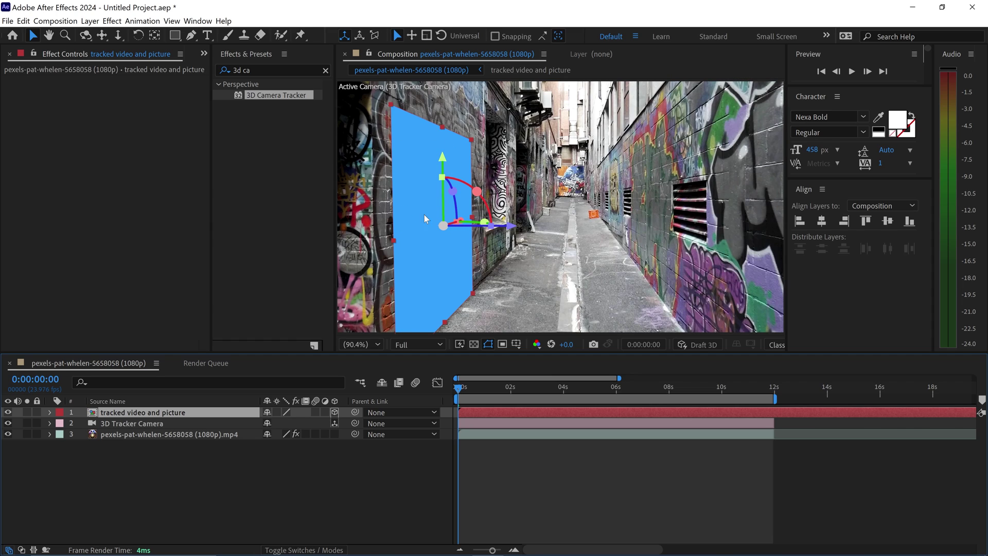
Inside the precomp, add car garage door tall.png and bently.mp4 as layers and select the door layer.
{"action": "double_click", "coordinate": [154, 413]}
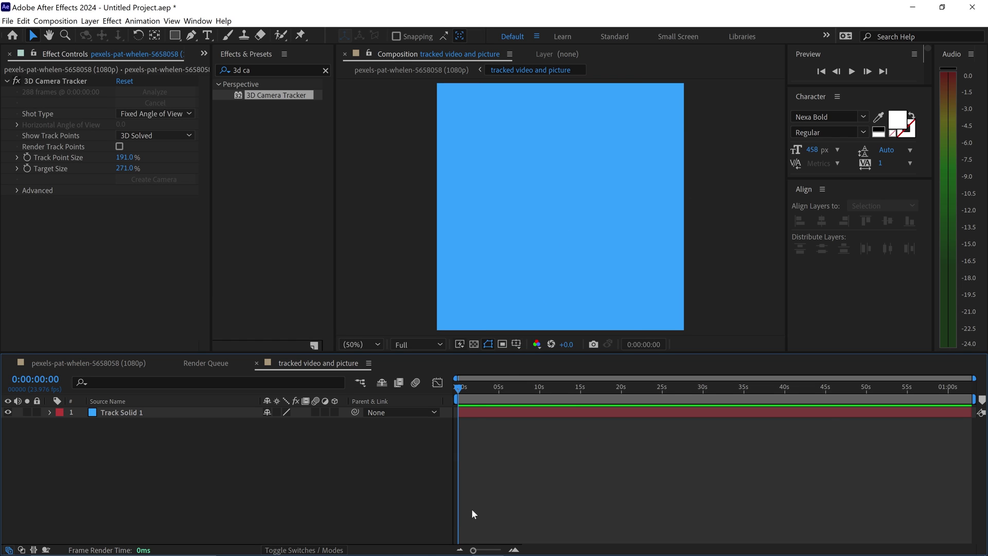
{"action": "left_click", "coordinate": [353, 542]}
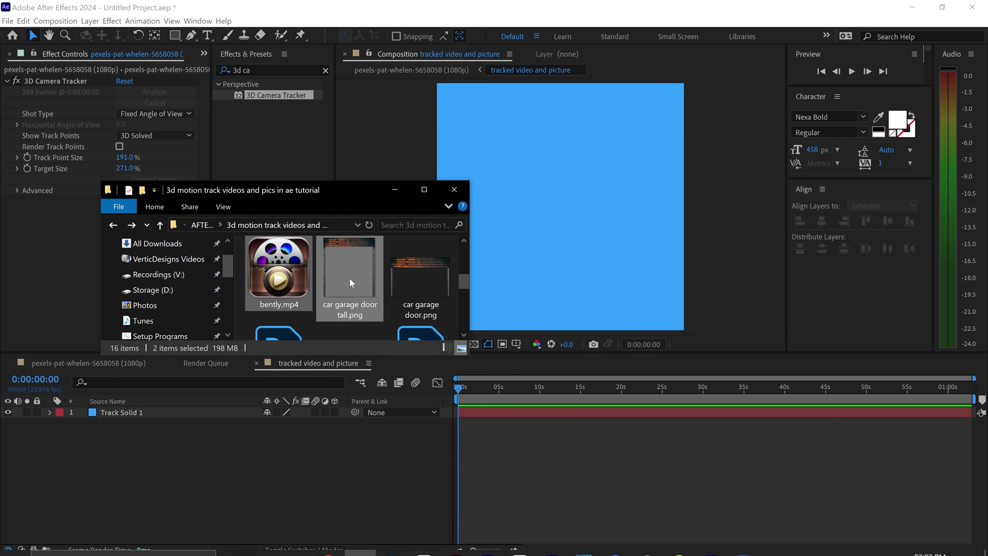
{"action": "left_click_drag", "start_coordinate": [349, 279], "coordinate": [246, 448]}
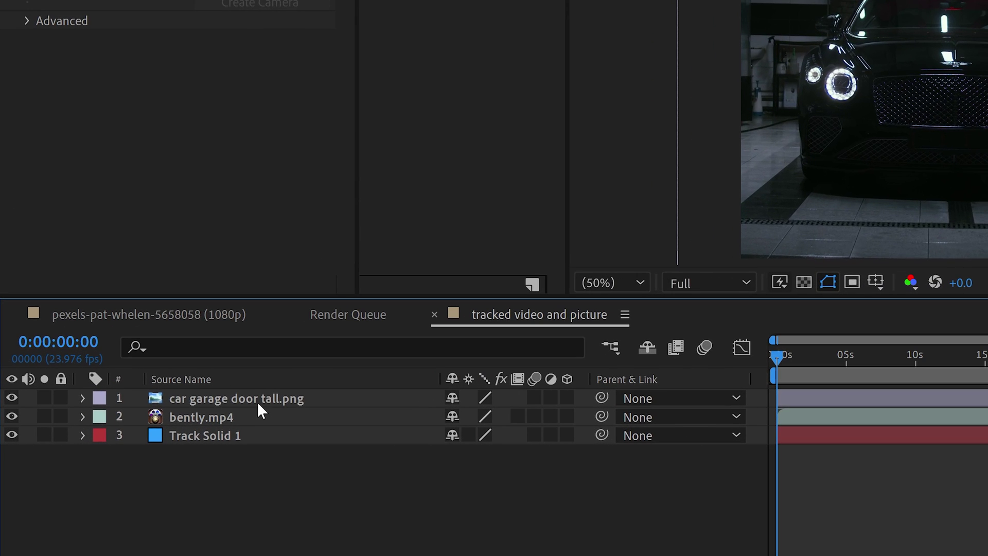
{"action": "left_click", "coordinate": [234, 396]}
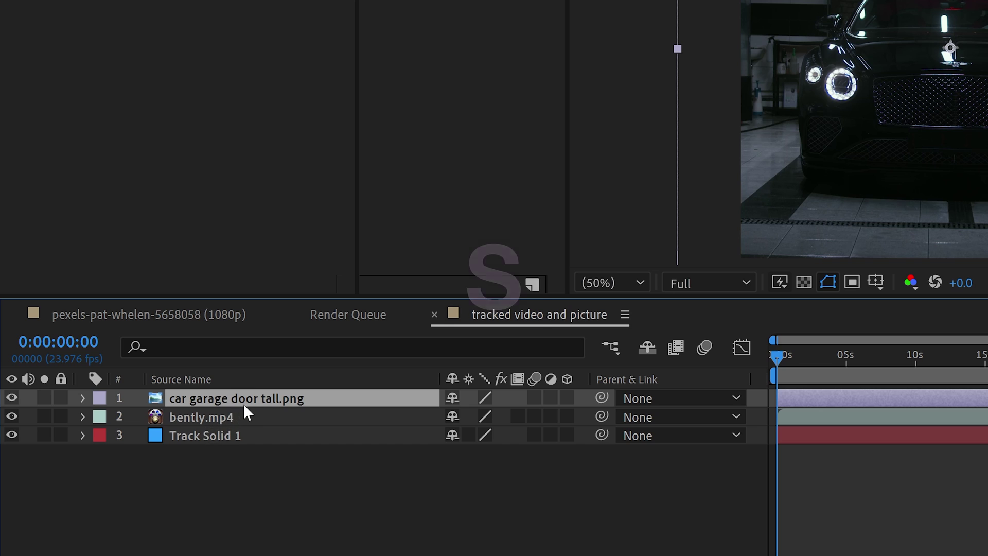
Scale the garage door picture down to 77%.
{"action": "key", "text": "s"}
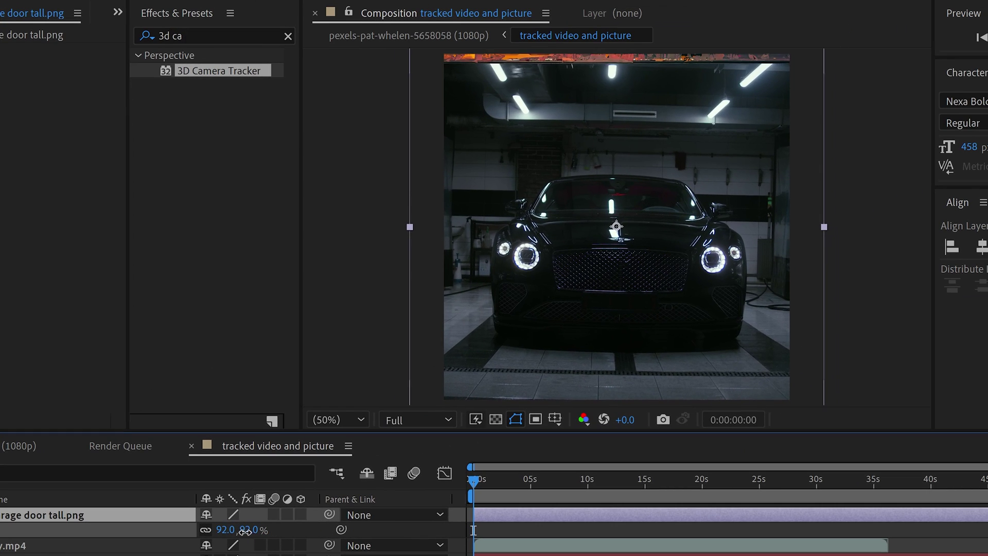
{"action": "left_click_drag", "start_coordinate": [493, 416], "coordinate": [489, 420]}
{"action": "left_click_drag", "start_coordinate": [237, 532], "coordinate": [224, 534]}
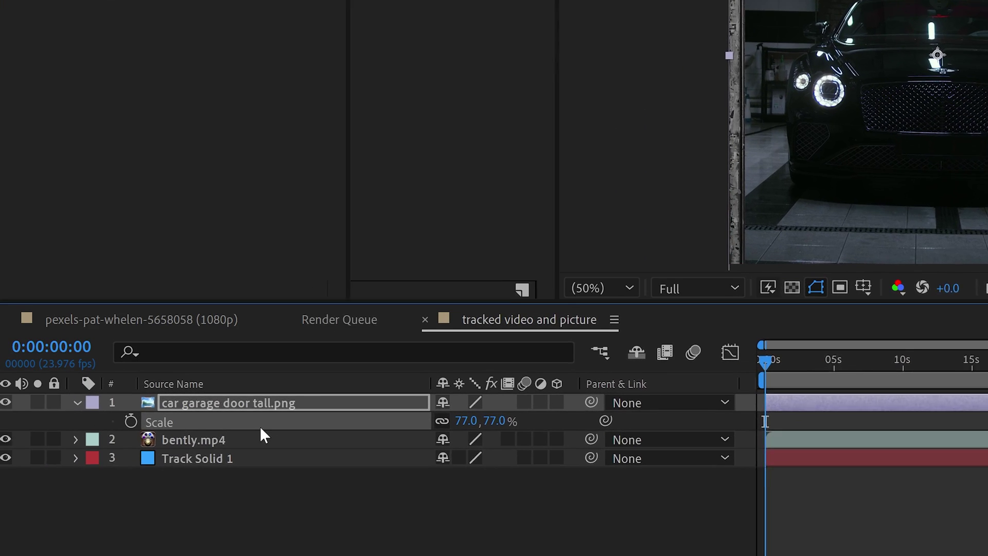
Scale the bently.mp4 car video to about 80%.
{"action": "left_click", "coordinate": [218, 438]}
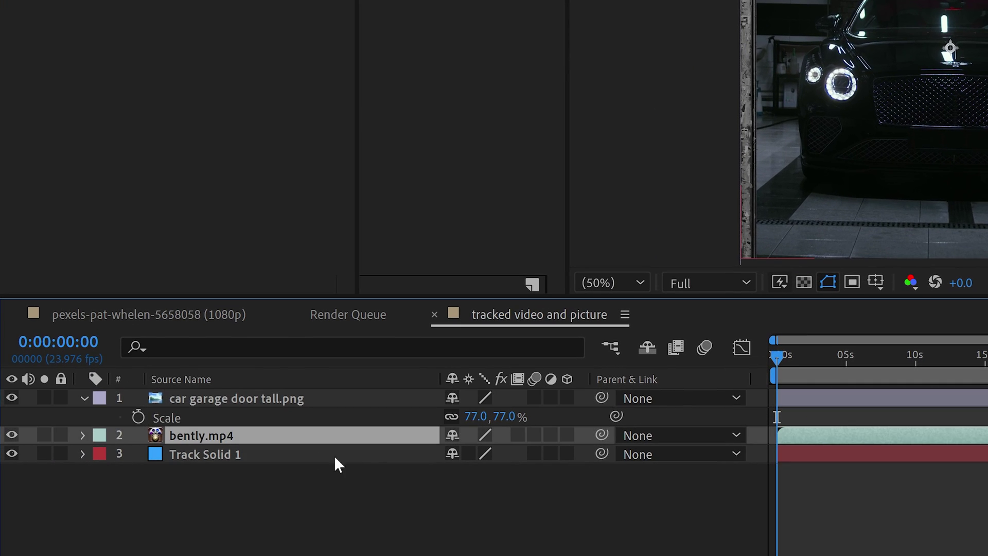
{"action": "key", "text": "s"}
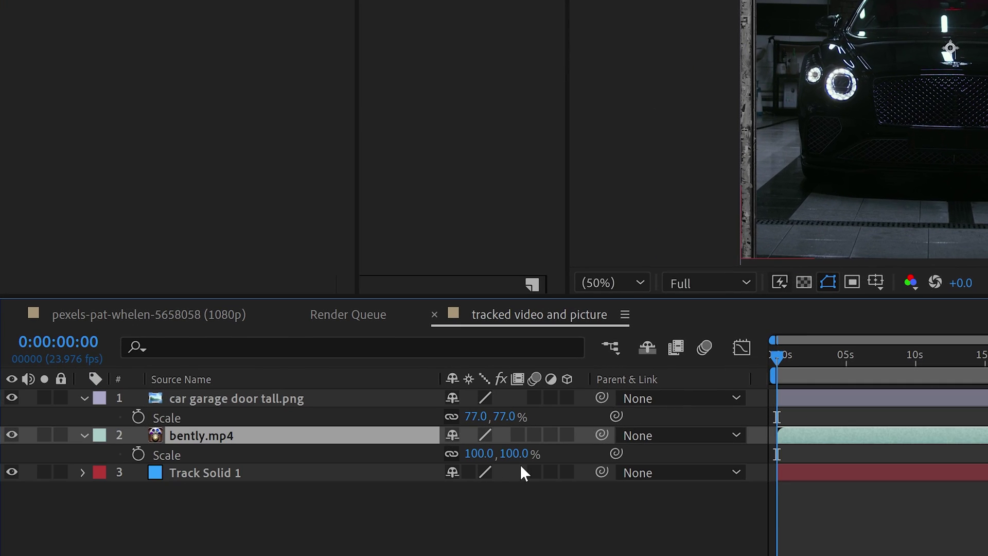
{"action": "left_click_drag", "start_coordinate": [524, 460], "coordinate": [491, 457]}
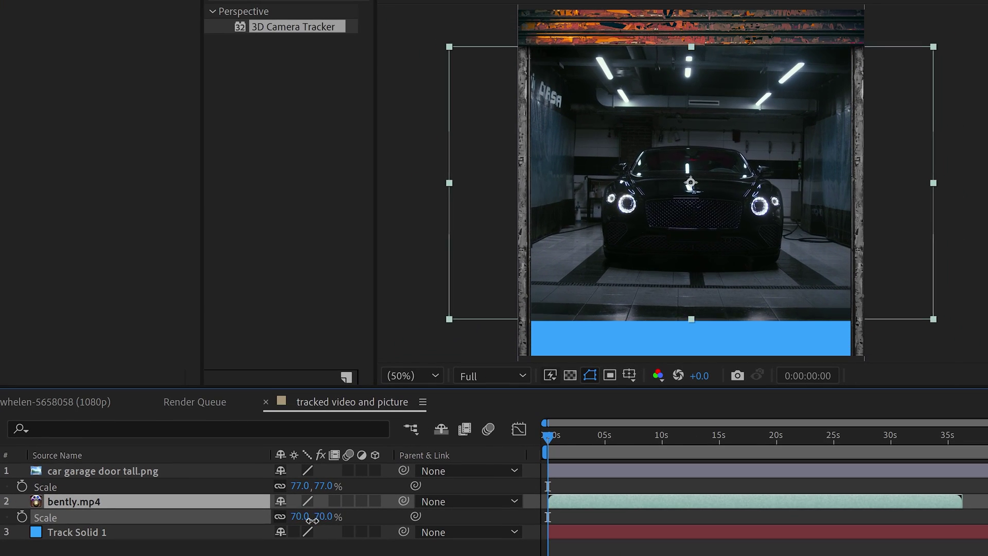
{"action": "left_click_drag", "start_coordinate": [312, 520], "coordinate": [373, 516]}
{"action": "key", "text": "p"}
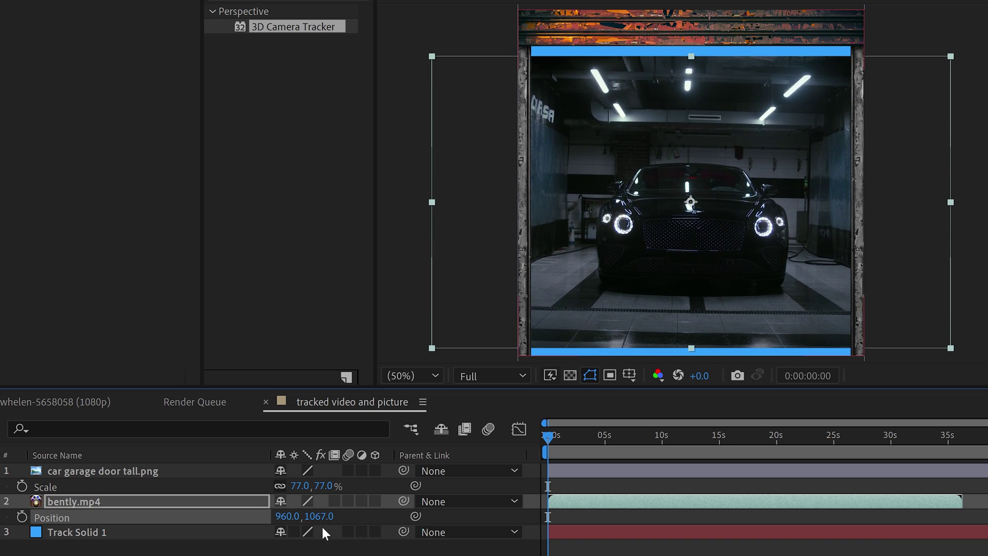
{"action": "key", "text": "s"}
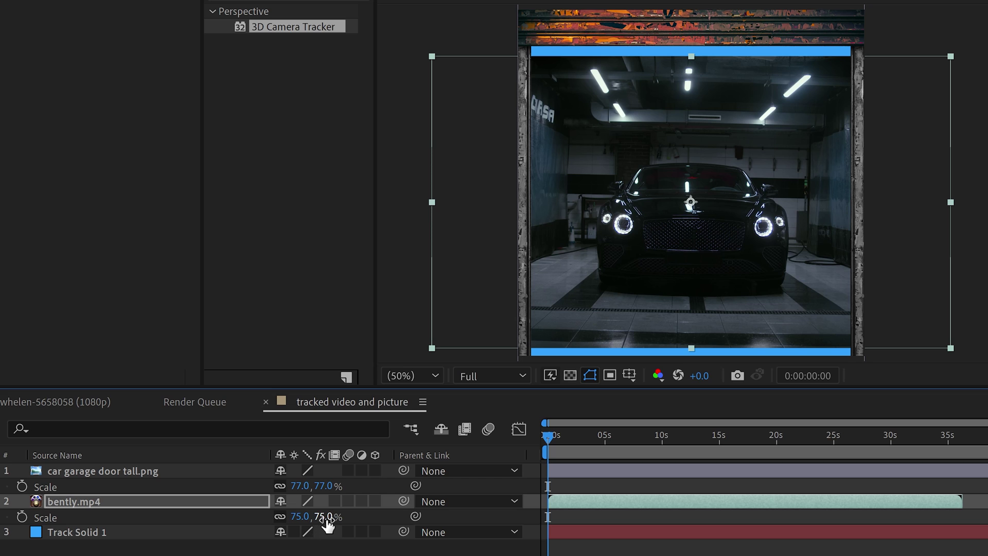
{"action": "left_click_drag", "start_coordinate": [326, 518], "coordinate": [335, 518]}
Turn on Title/Action Safe guides and position the car video inside the door frame.
{"action": "key", "text": "p"}
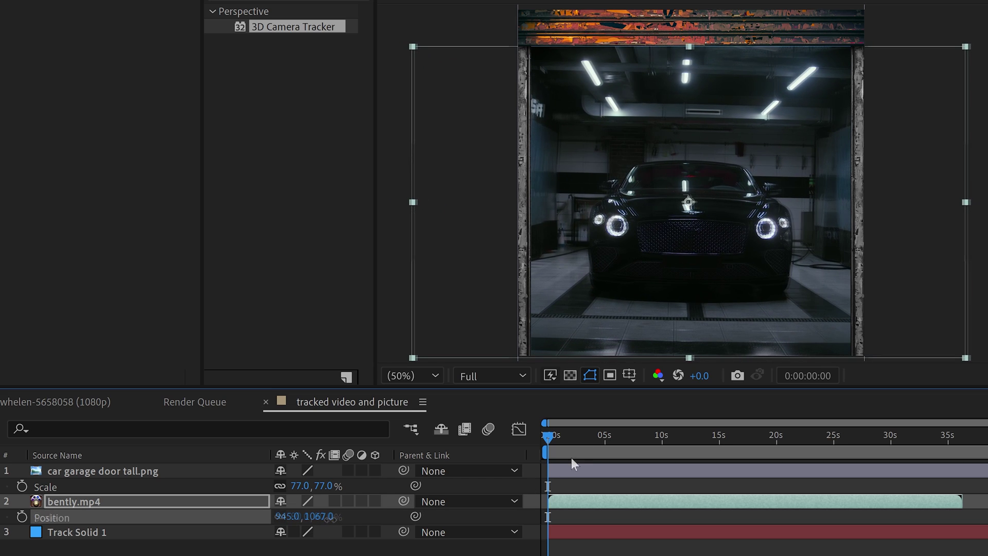
{"action": "left_click", "coordinate": [629, 375]}
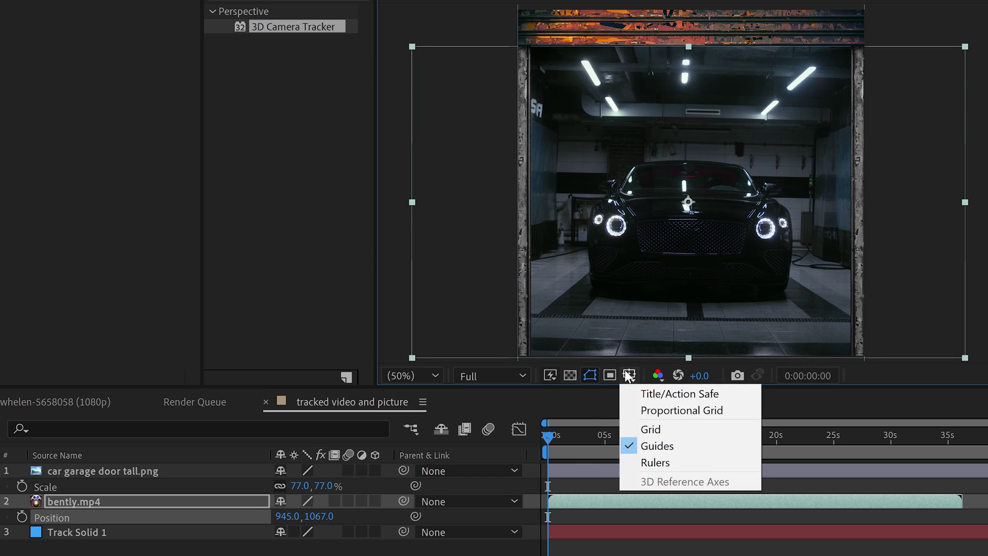
{"action": "left_click", "coordinate": [657, 394]}
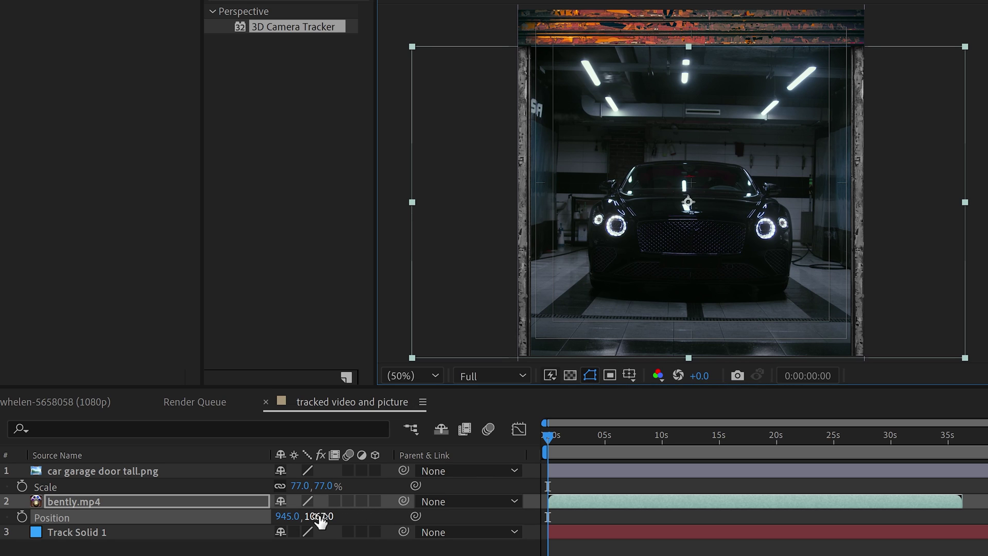
{"action": "left_click_drag", "start_coordinate": [319, 515], "coordinate": [330, 516]}
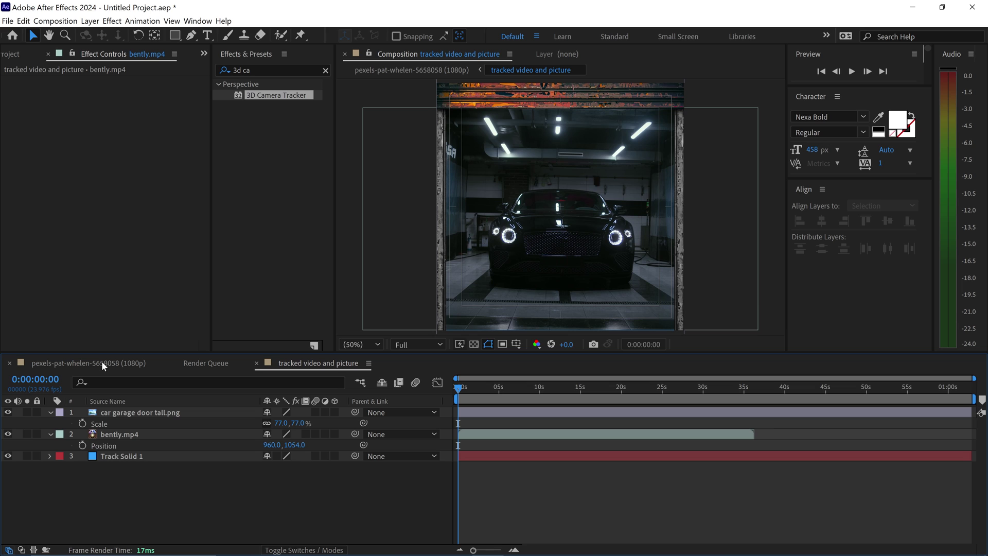
Shift bently.mp4 earlier in the precomp, then preview the tracked alley comp.
{"action": "left_click", "coordinate": [102, 363]}
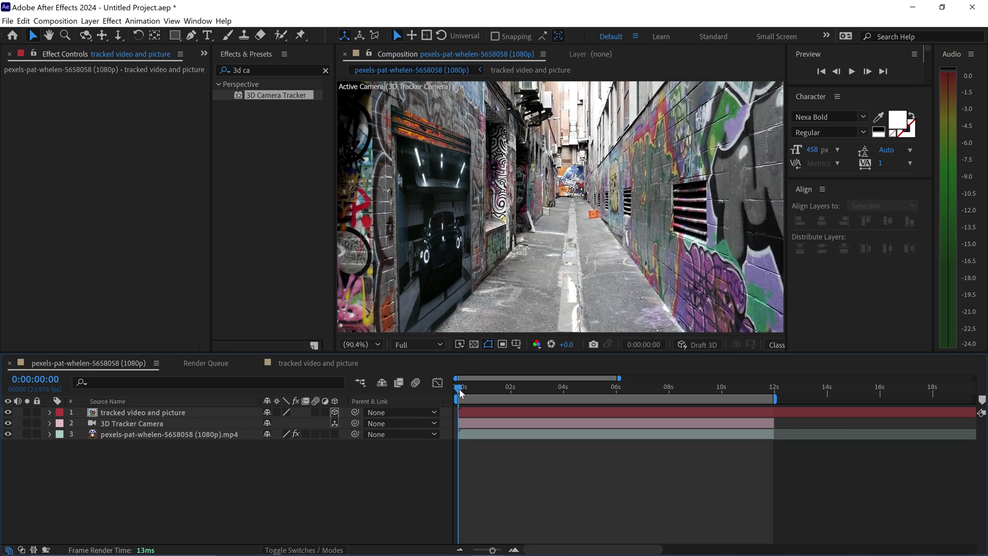
{"action": "left_click_drag", "start_coordinate": [460, 393], "coordinate": [450, 440]}
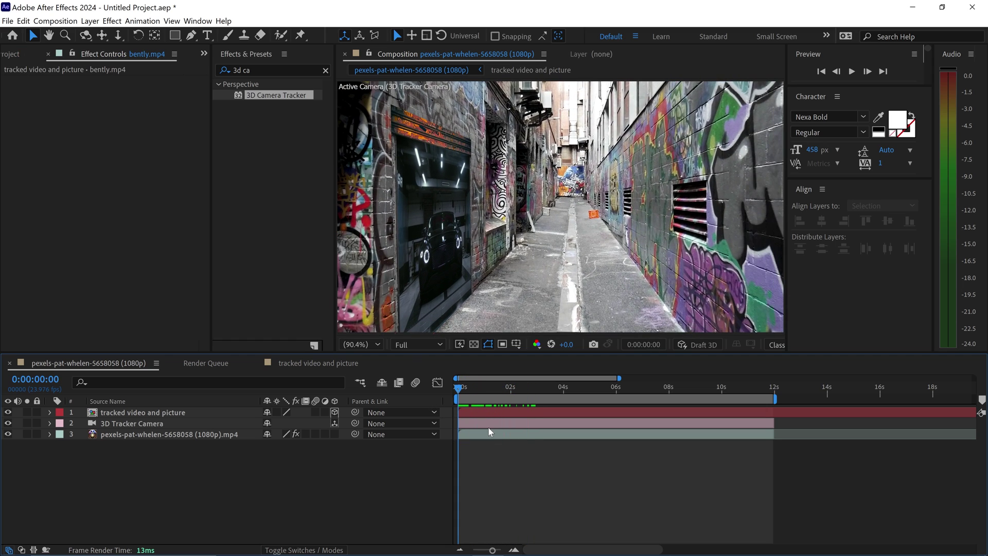
{"action": "left_click", "coordinate": [305, 363]}
{"action": "left_click_drag", "start_coordinate": [507, 437], "coordinate": [456, 438]}
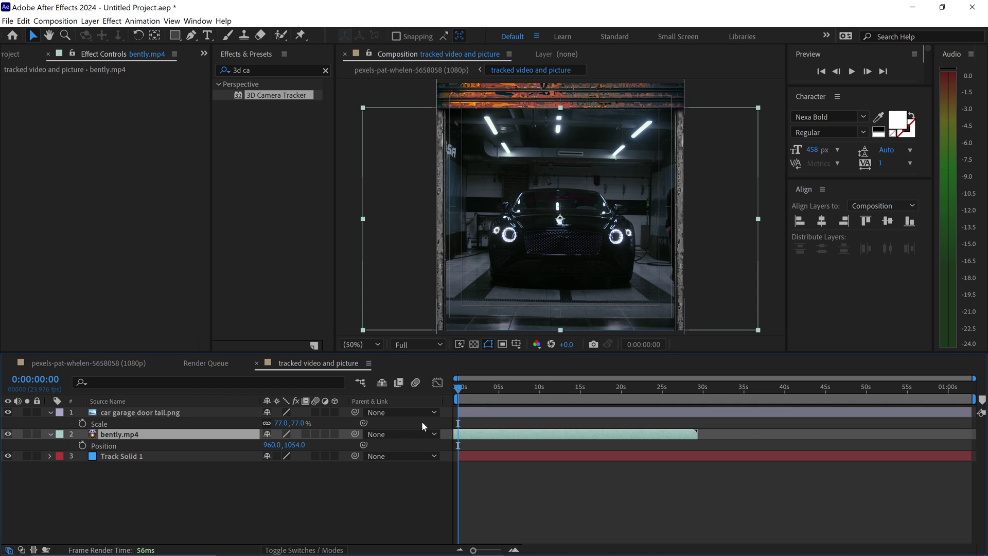
{"action": "left_click", "coordinate": [93, 364]}
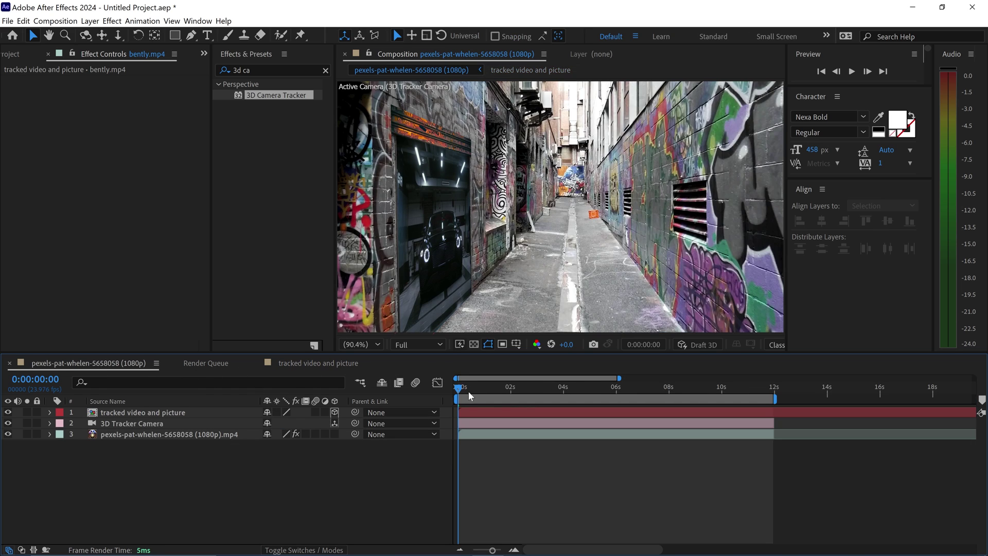
{"action": "key", "text": "space"}
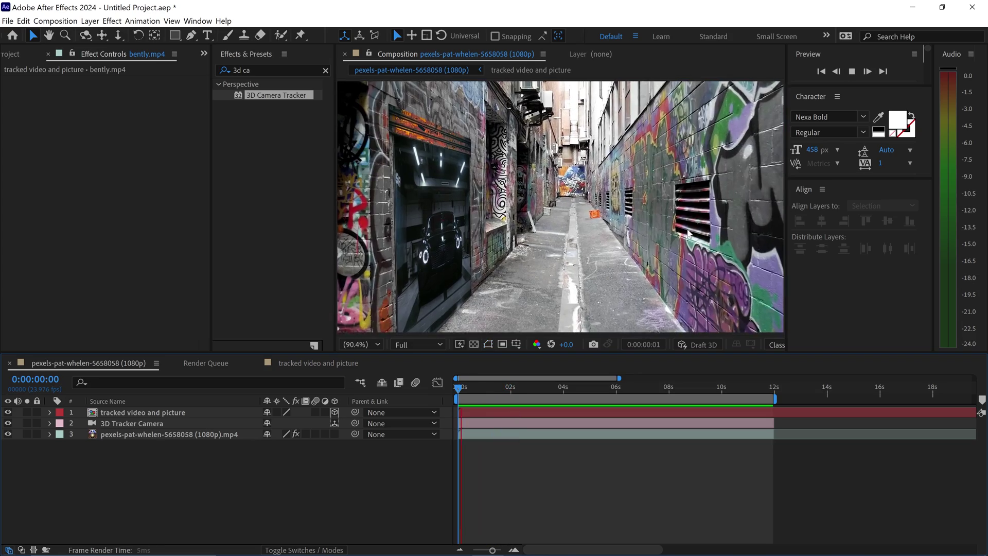